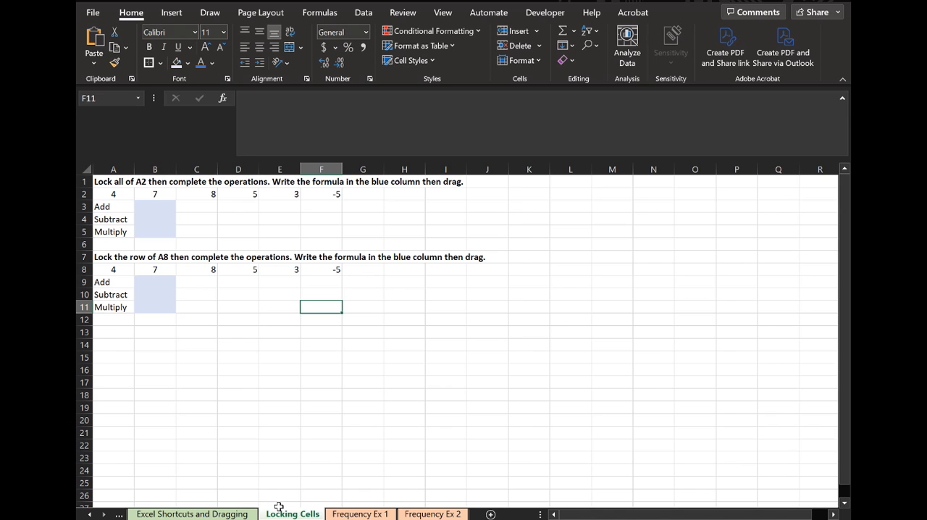
- Enter the addition formula =B2+A2 in cell B3 of the first table
click(160, 205)
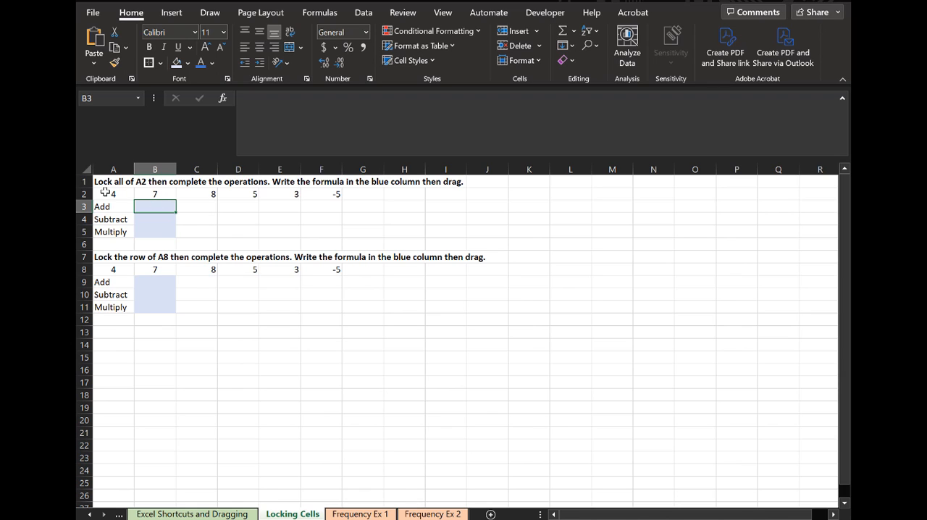
text(=)
click(155, 193)
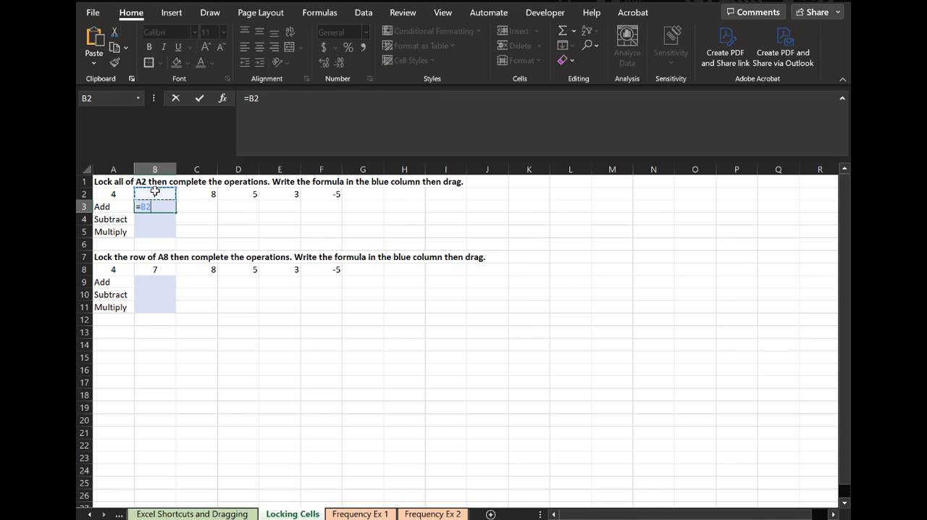
text(+)
click(96, 192)
key(Return)
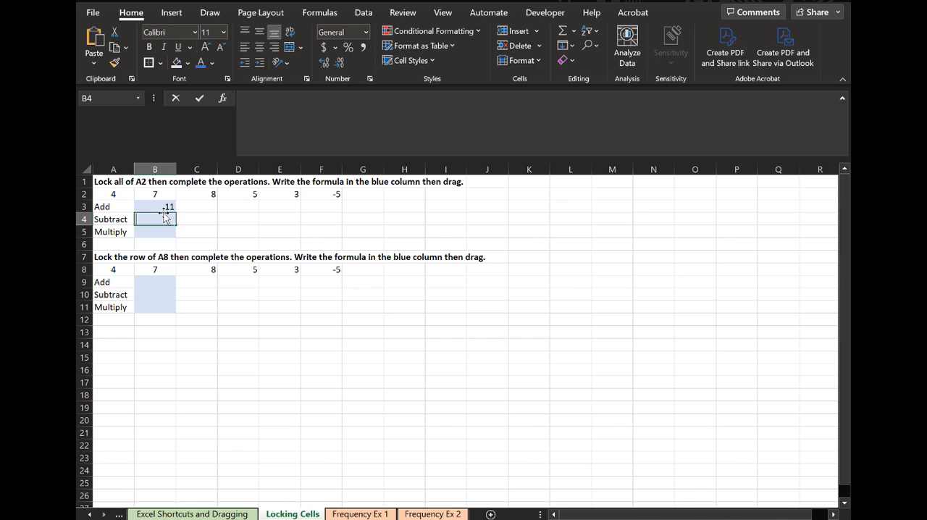
- Enter the subtraction formula =B2-A2 in cell B4
text(=)
click(154, 193)
text(-)
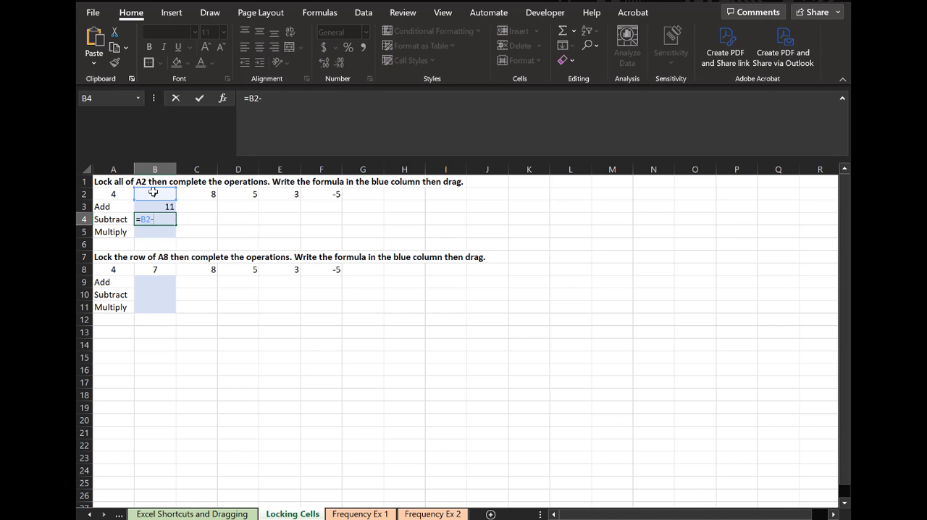
click(114, 192)
key(Return)
- Enter the multiplication formula =B2*A2 in cell B5
text(=)
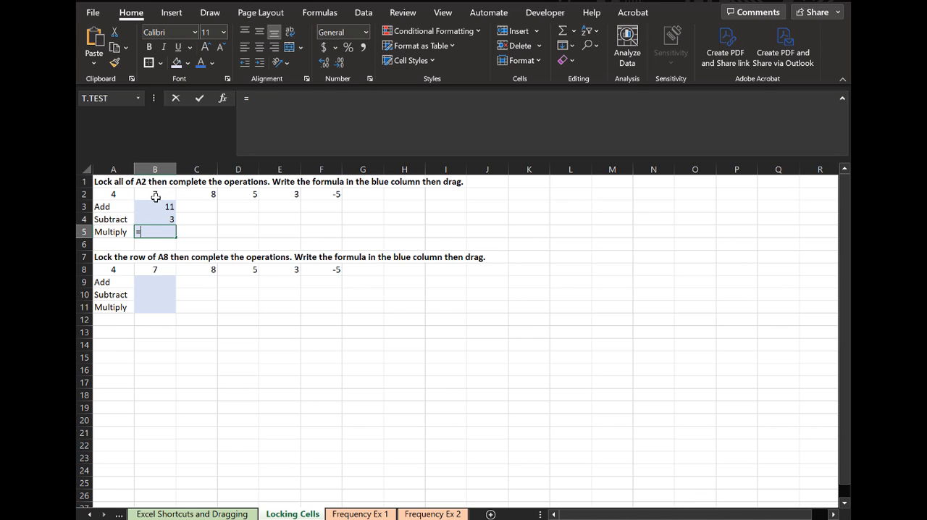
click(155, 197)
text(*)
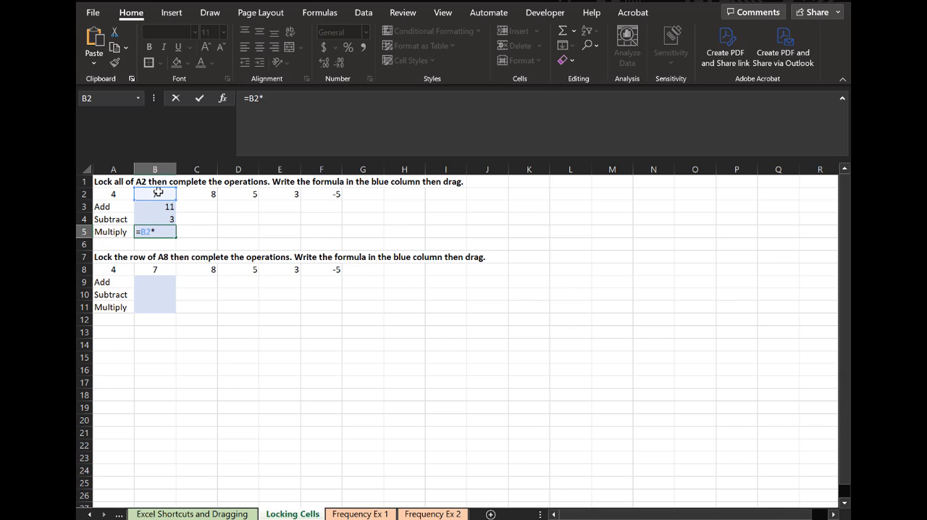
click(116, 192)
key(Return)
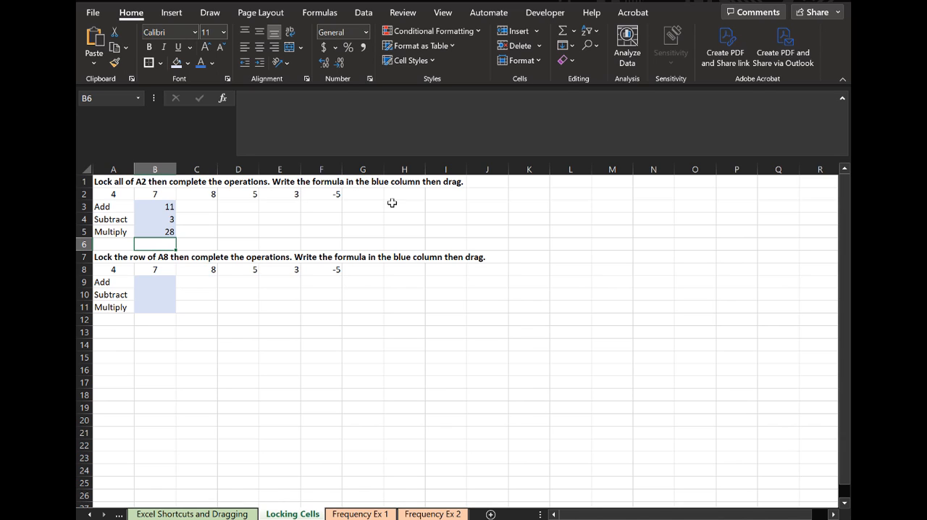
- Lock both the column and row of A2 in B3's addition formula, making it =B2+$A$2, and recheck the formula
click(156, 206)
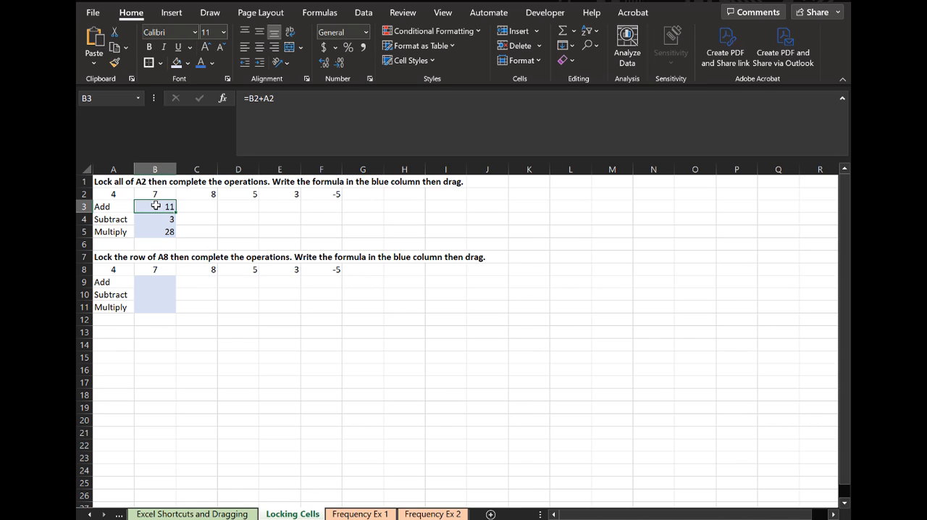
click(274, 97)
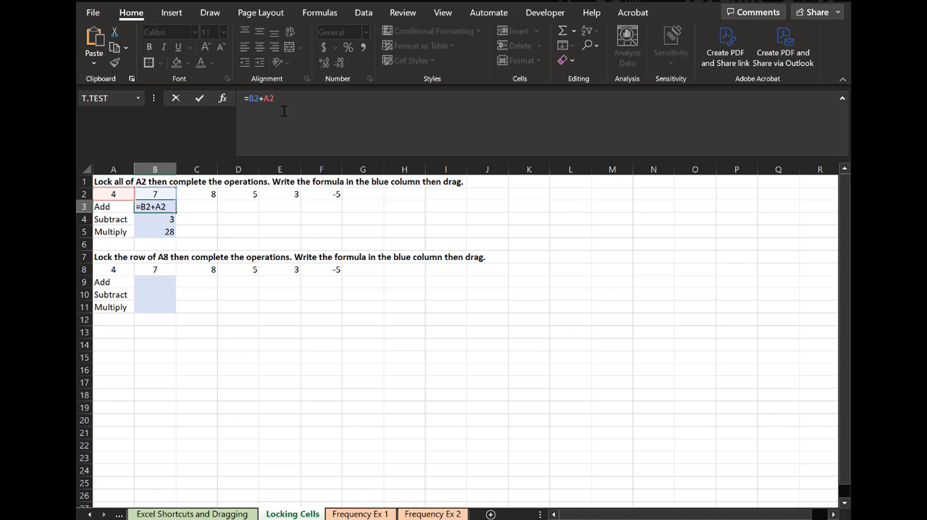
text($)
click(263, 97)
text($)
key(Return)
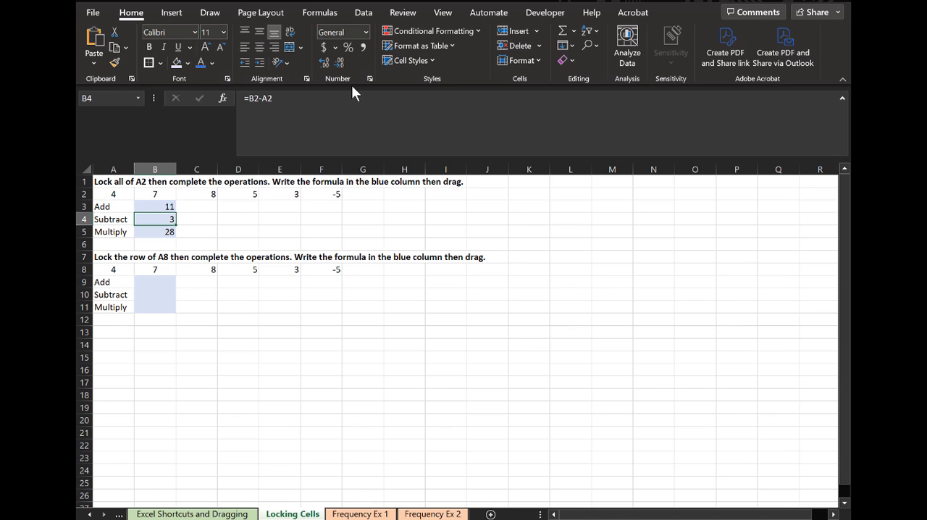
click(172, 205)
click(292, 102)
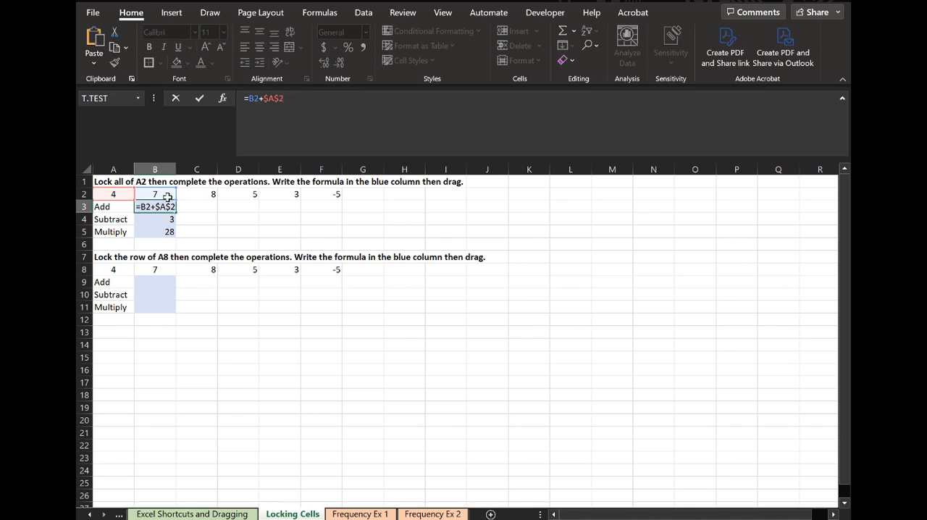
key(Return)
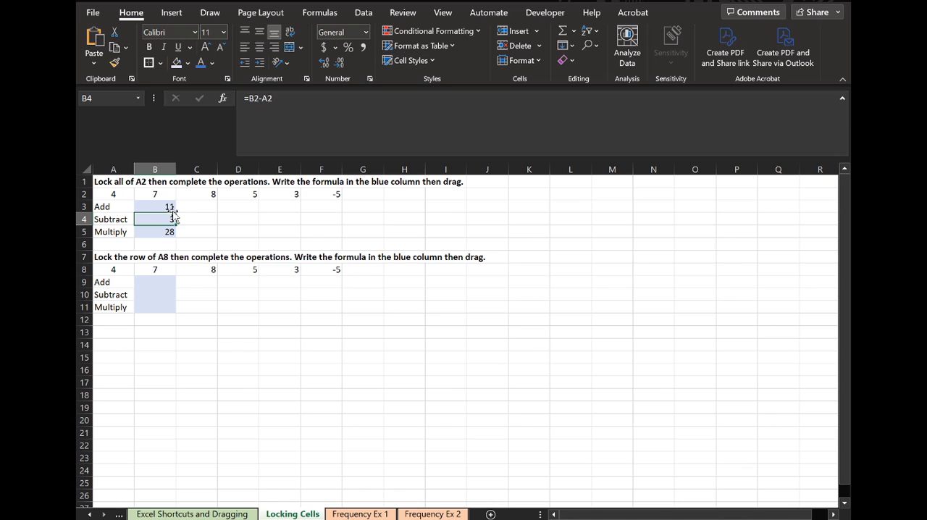
- Make the A2 reference in B4's subtraction formula fully absolute, giving =B2-$A$2
click(273, 98)
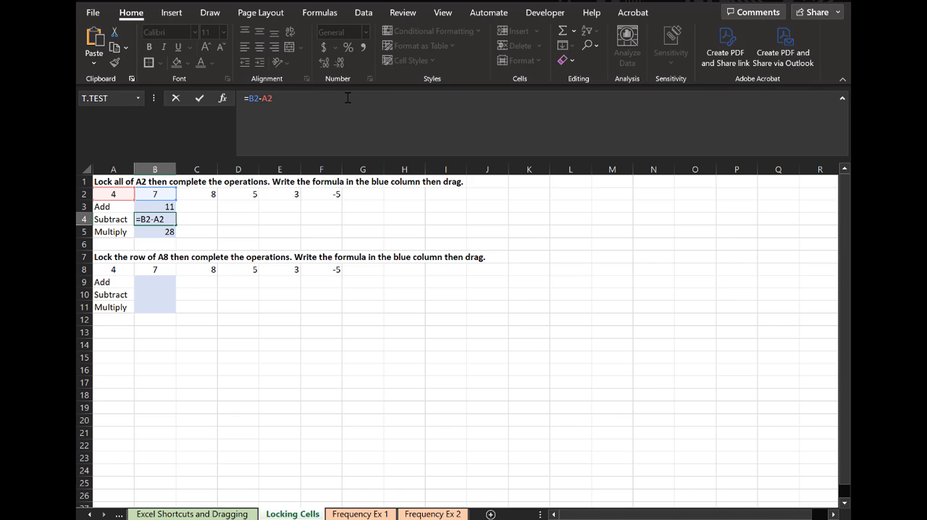
key(F4)
key(Return)
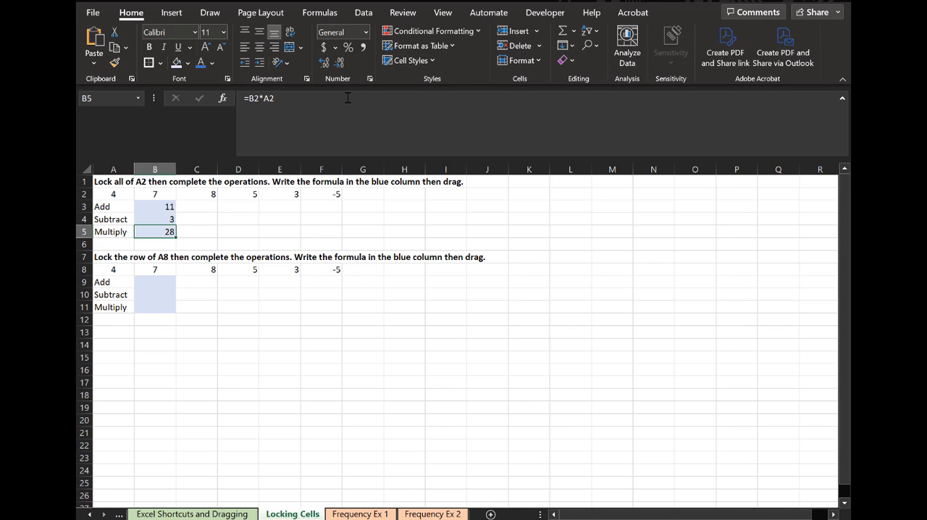
- Clear cell B5 and re-enter its multiplication formula with A2 fully locked, as =B2*$A$2
key(Delete)
text(=)
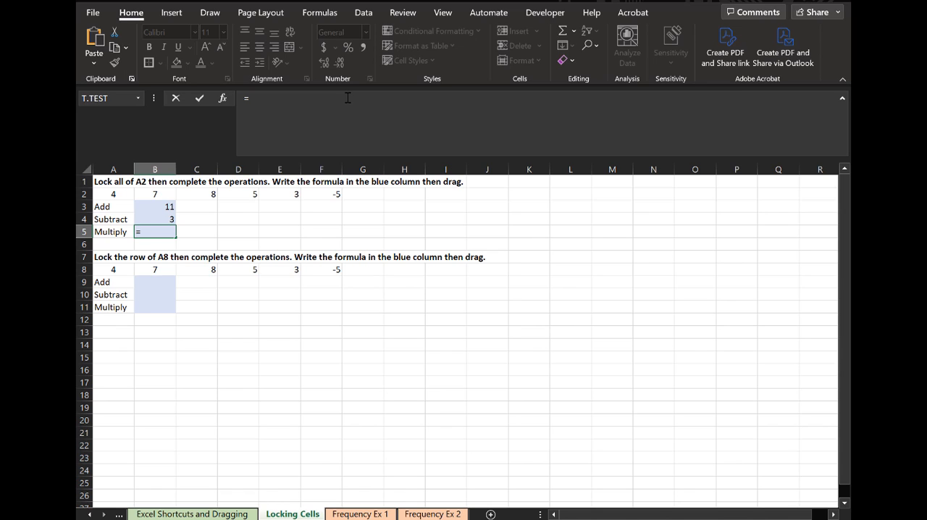
click(157, 194)
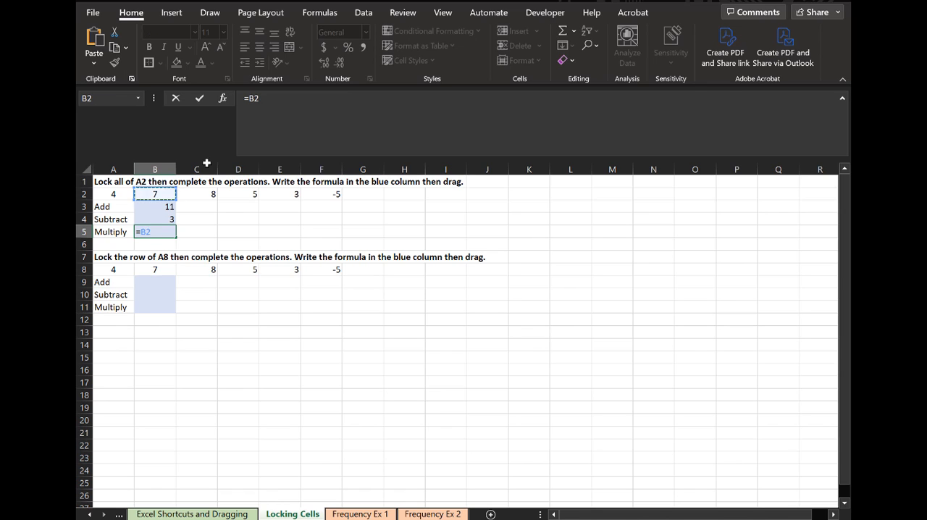
text(*)
click(117, 195)
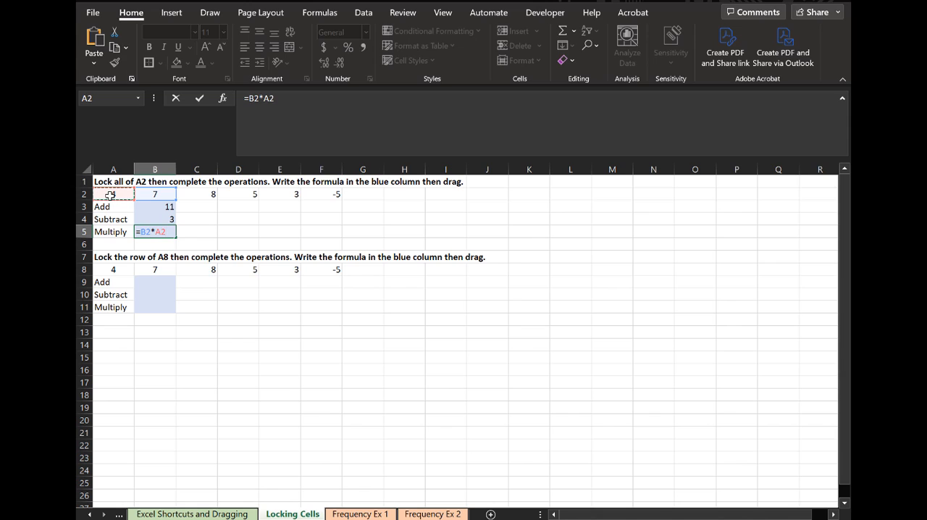
key(F4)
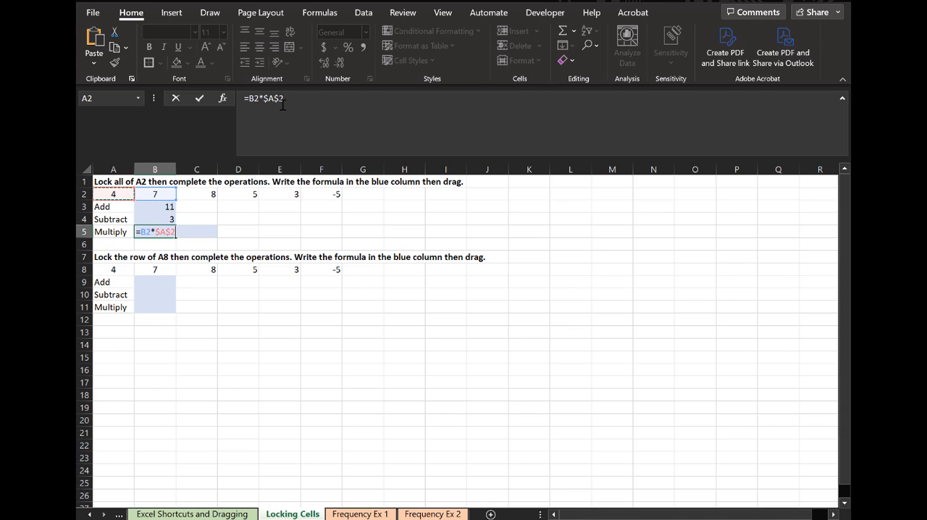
key(Return)
- Check the formulas in B3:B5, then fill them across through column F
click(163, 206)
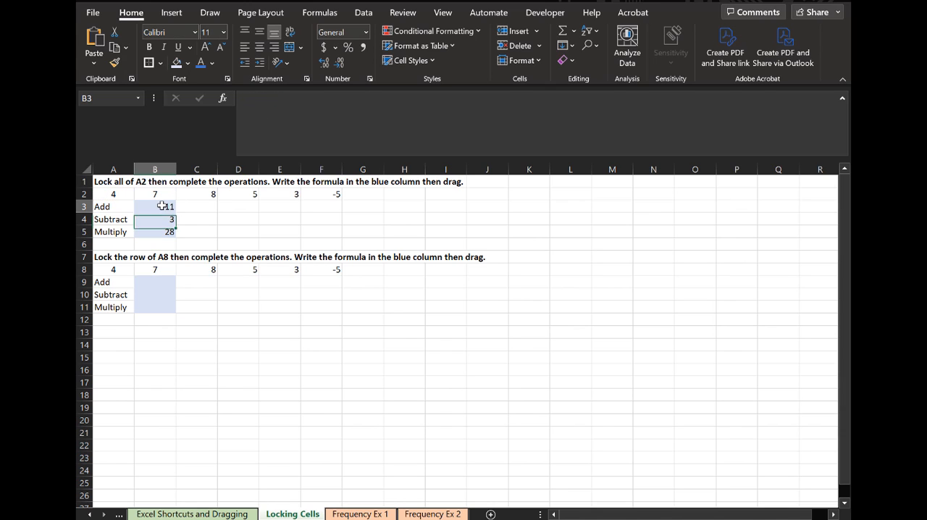
key(Down)
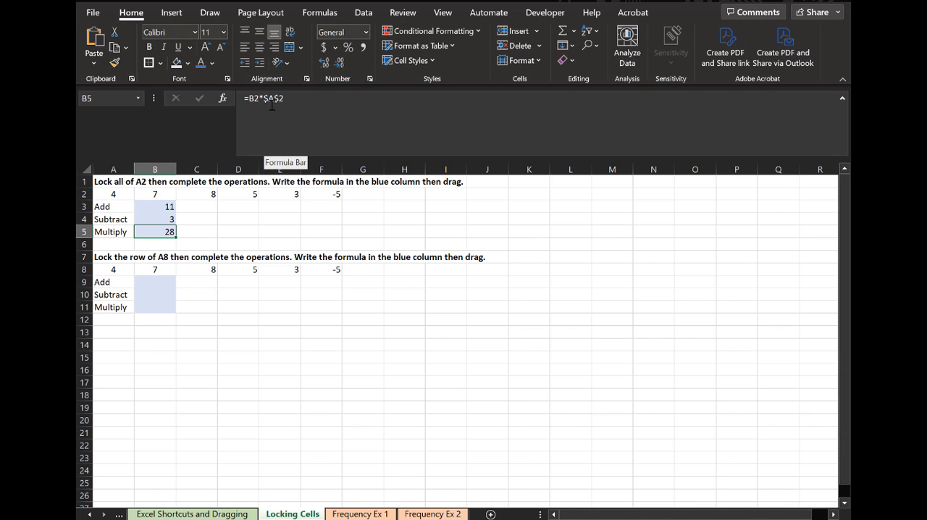
key(Up)
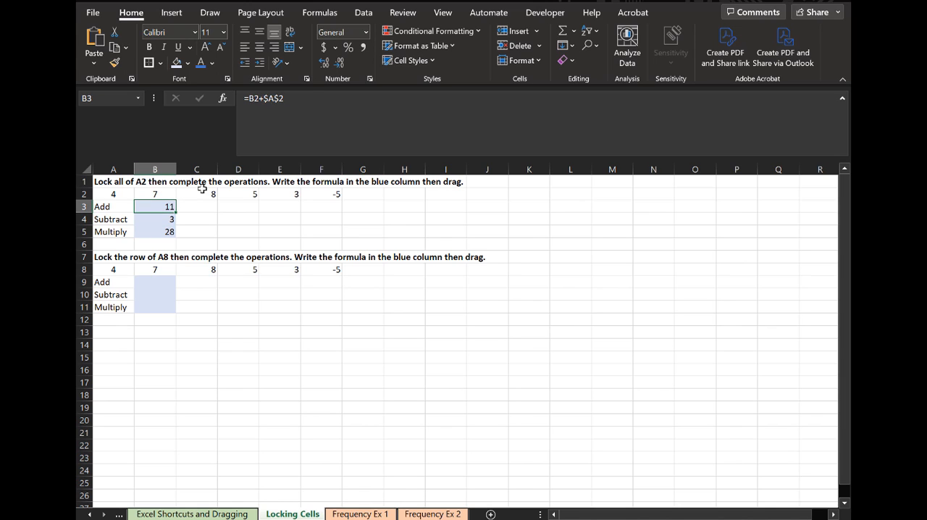
mouse_move(156, 208)
mouse_down()
mouse_move(160, 231)
mouse_move(354, 243)
mouse_up()
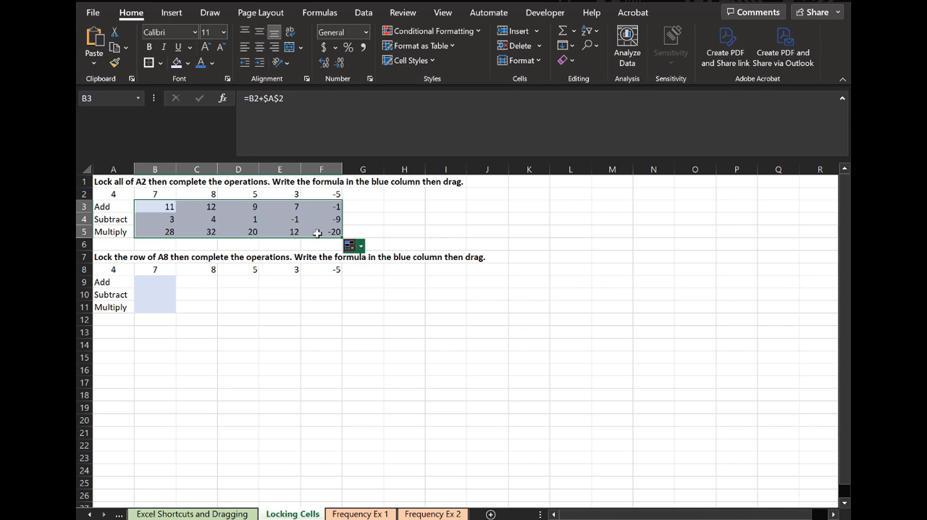
- Examine the filled formulas in C3, D4, E5 and F3 to see which references shift and which stay locked
click(202, 210)
click(342, 124)
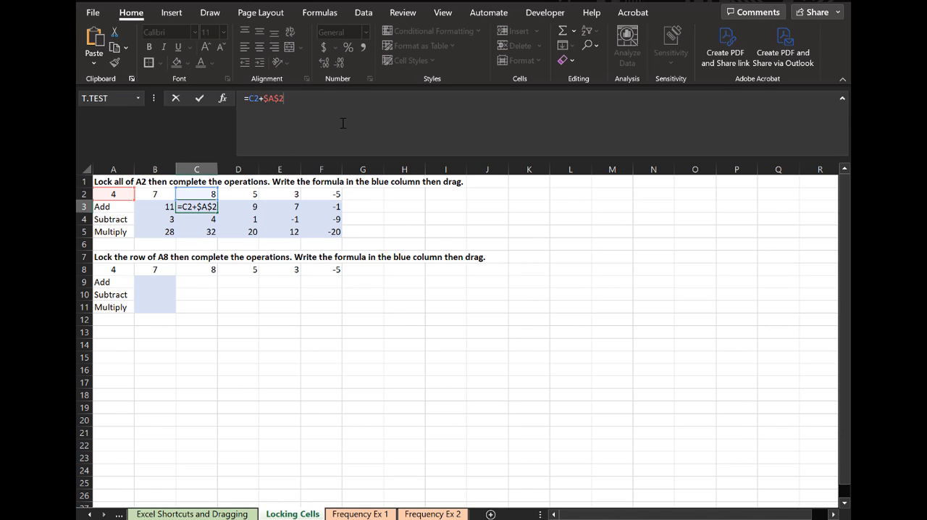
key(Escape)
click(249, 217)
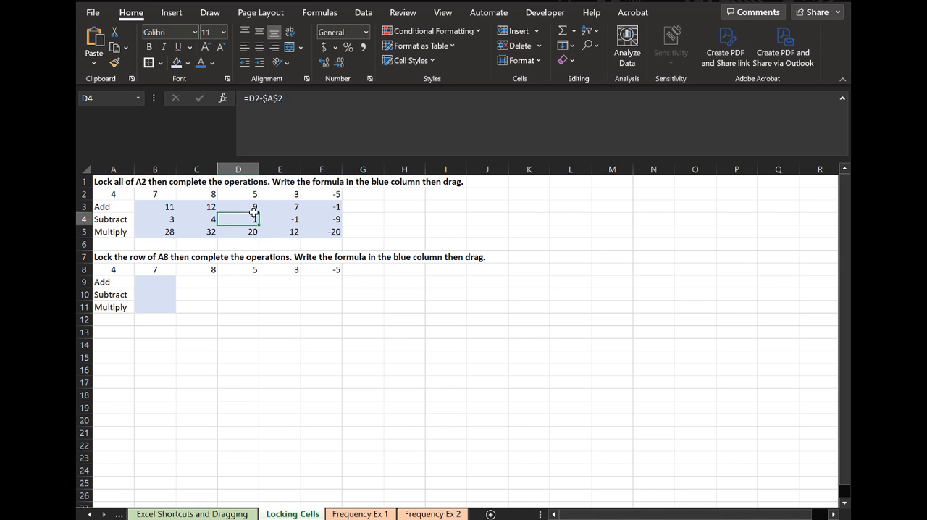
click(285, 125)
key(Escape)
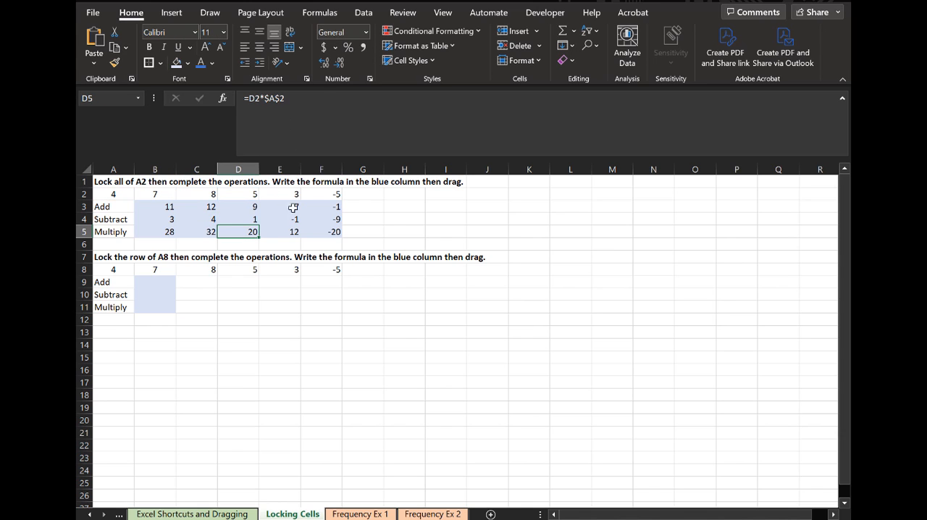
click(293, 231)
click(265, 123)
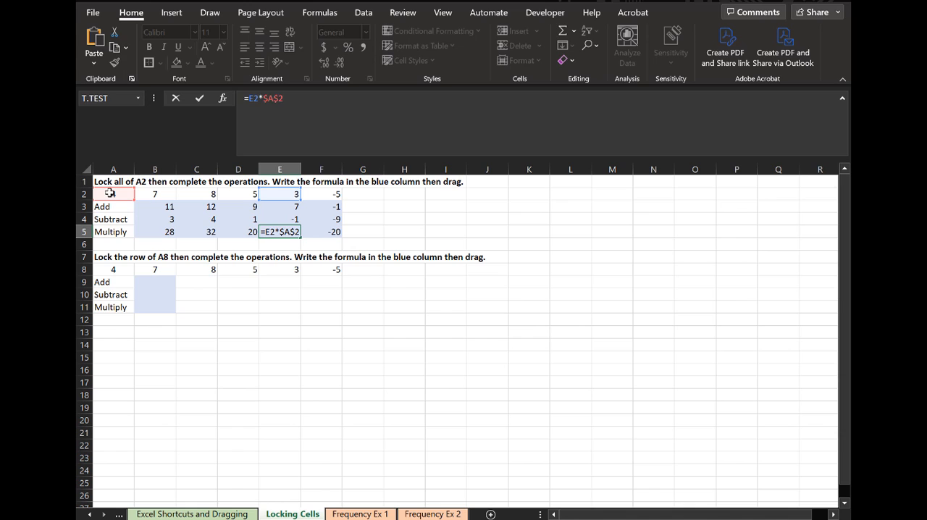
key(Escape)
click(338, 208)
click(338, 137)
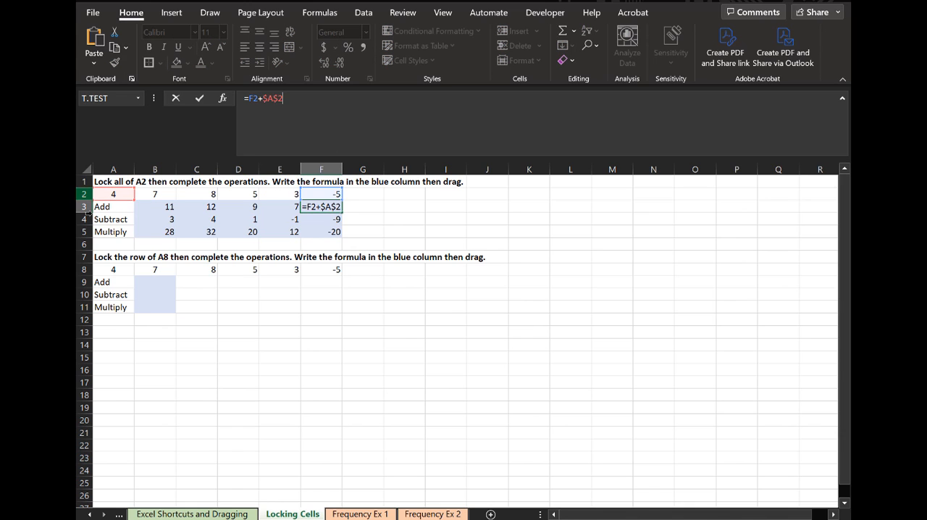
key(Return)
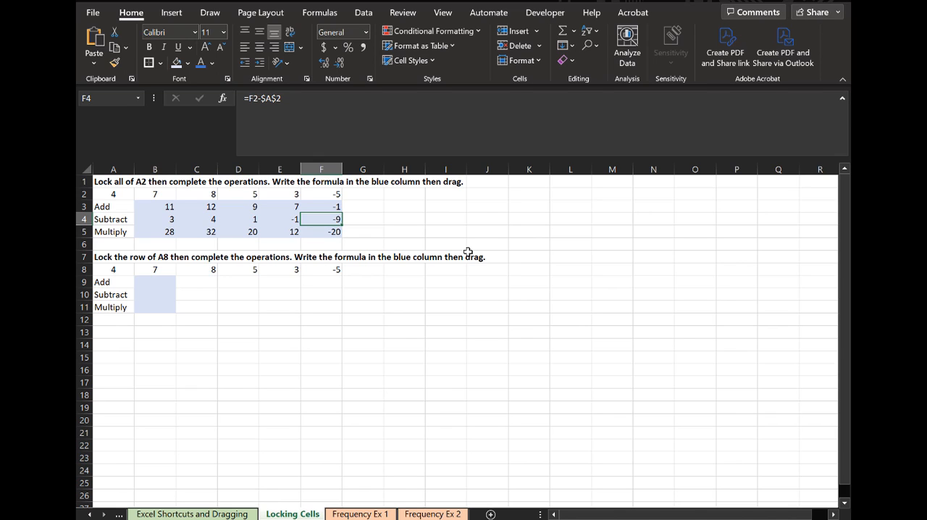
- Enter the addition formula =B8+A$8 in cell B9 of the second table, locking only the row of A8
click(161, 283)
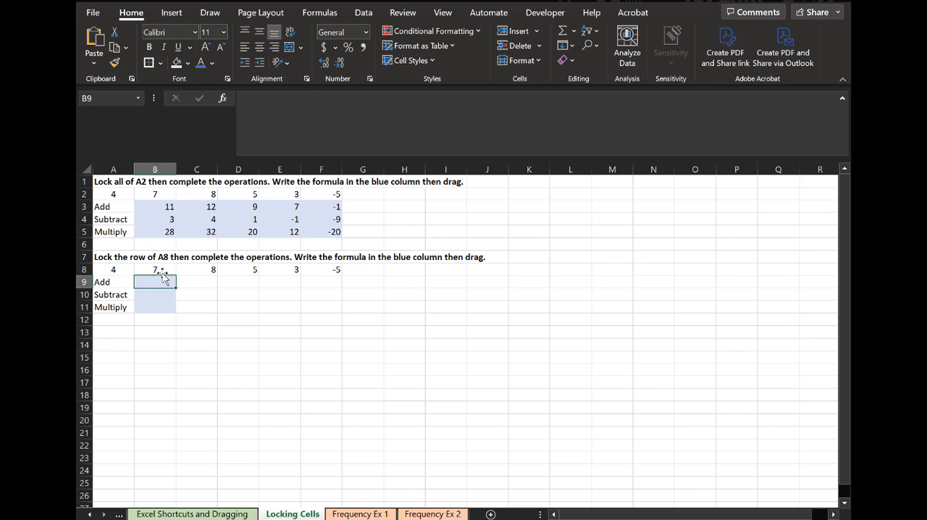
double_click(171, 281)
text(=)
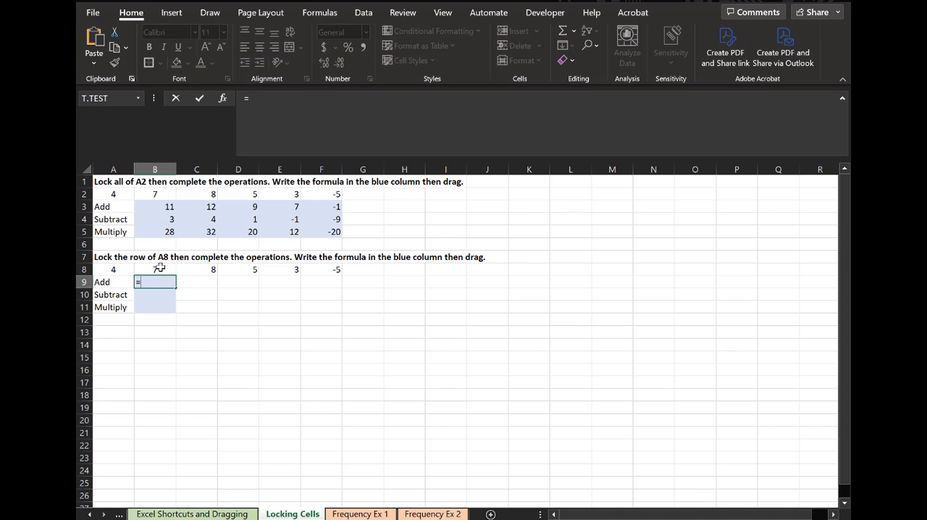
click(160, 268)
text(+)
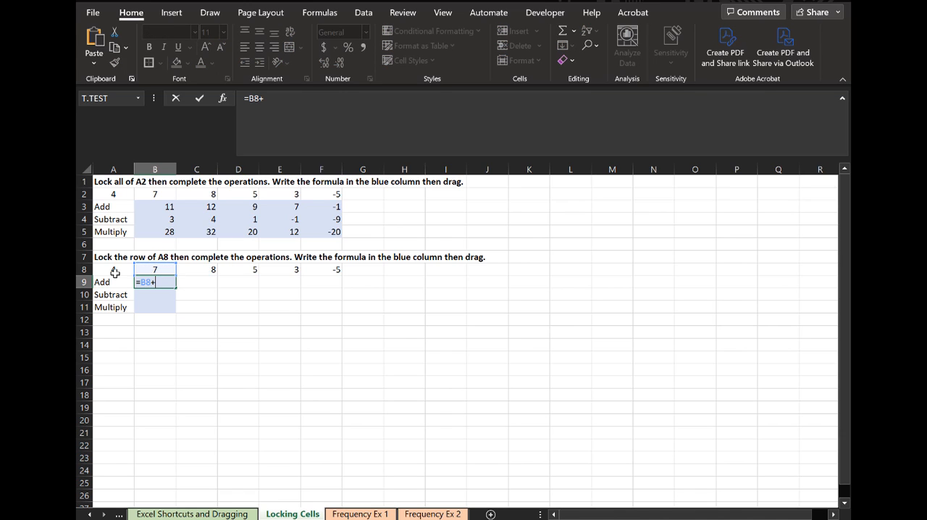
click(114, 272)
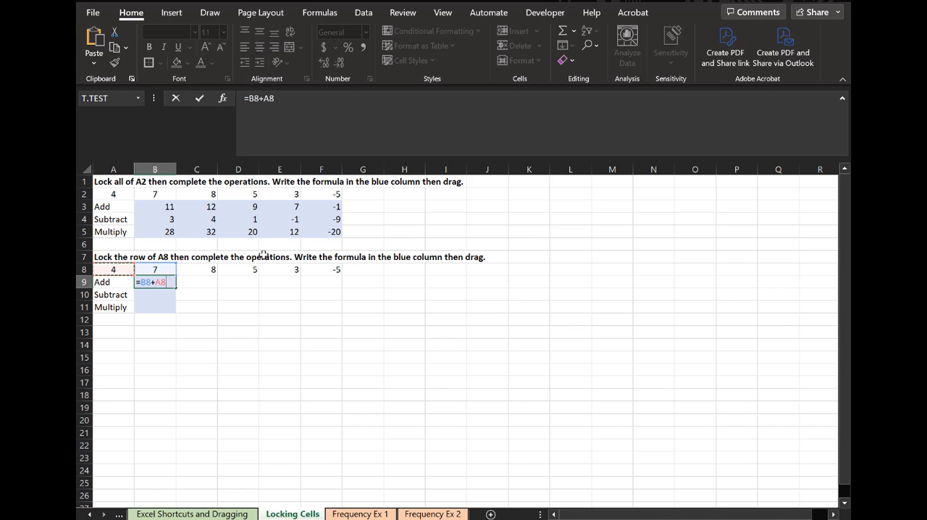
click(272, 100)
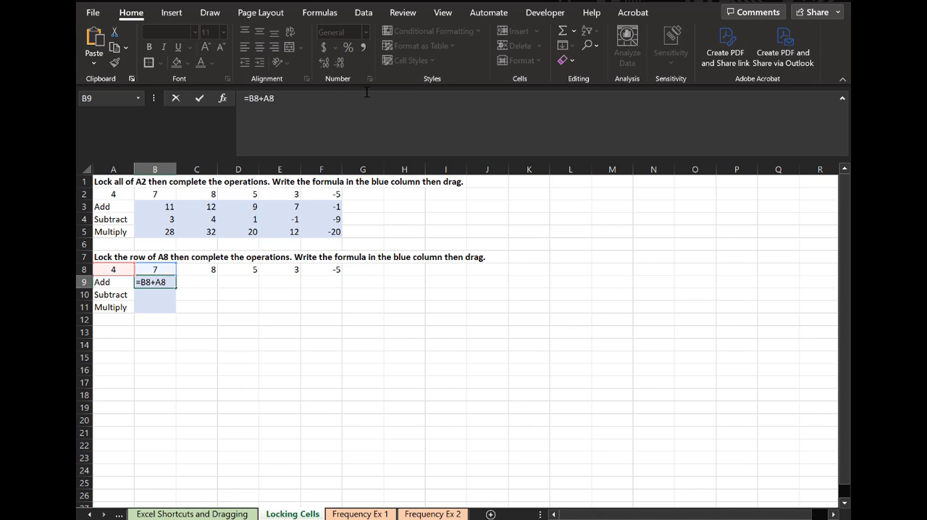
text($)
key(Return)
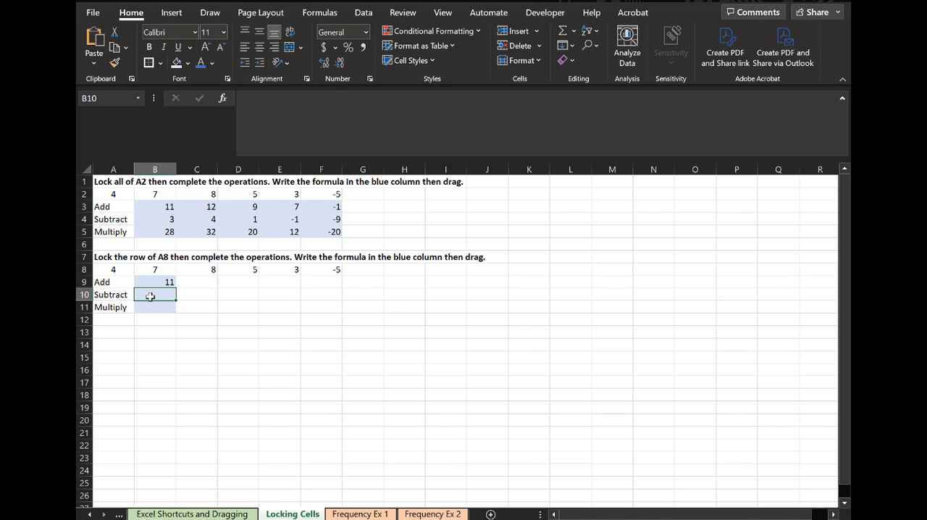
- Enter the subtraction formula =B8-A$8 in cell B10, locking only the row of A8
text(=)
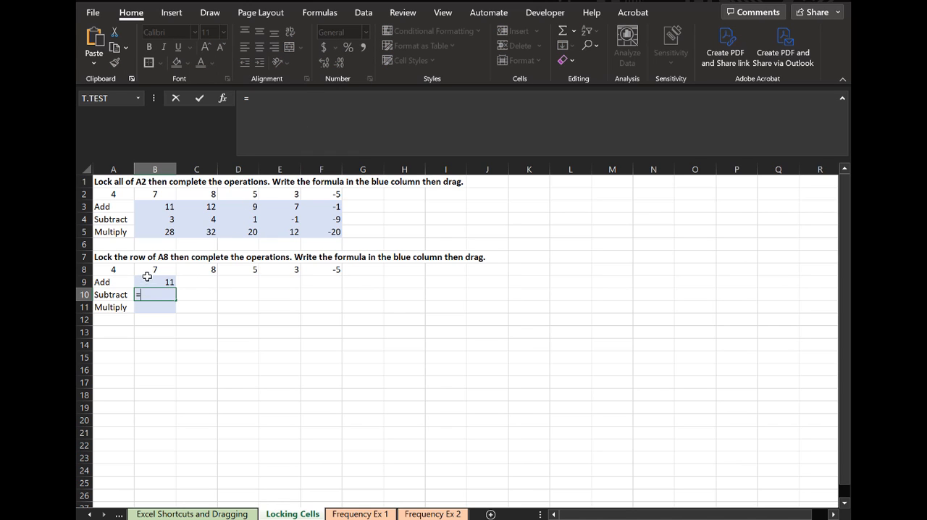
click(148, 270)
text(-)
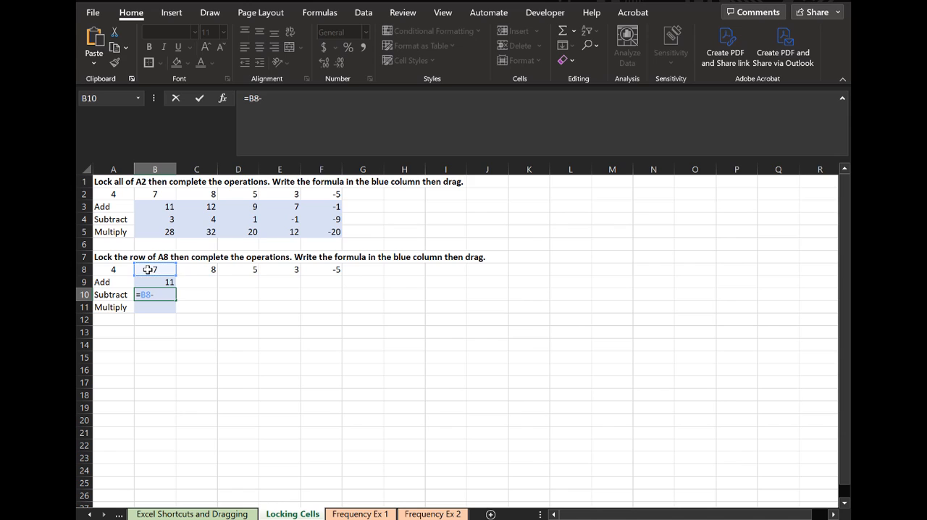
click(98, 270)
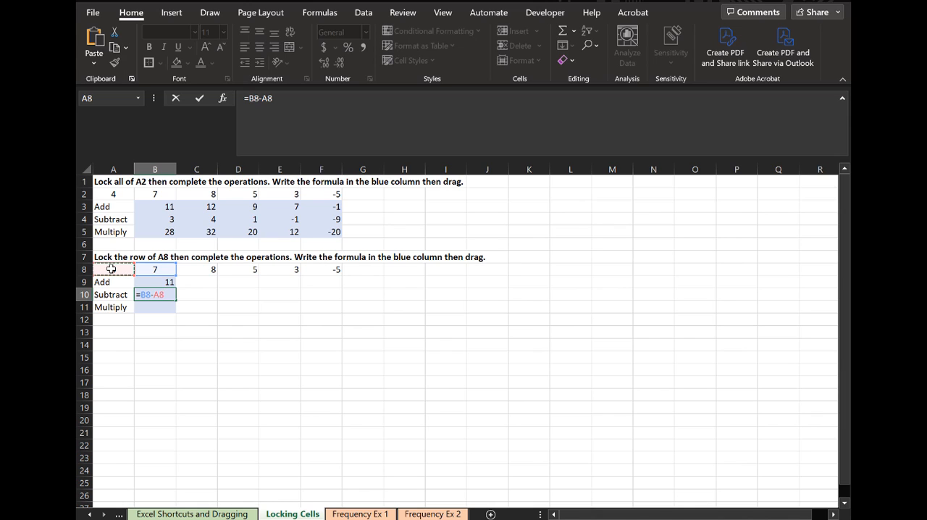
key(F4)
key(F4)
key(Return)
- Enter the multiplication formula =B8*A$8 in cell B11, locking only the row of A8
text(=)
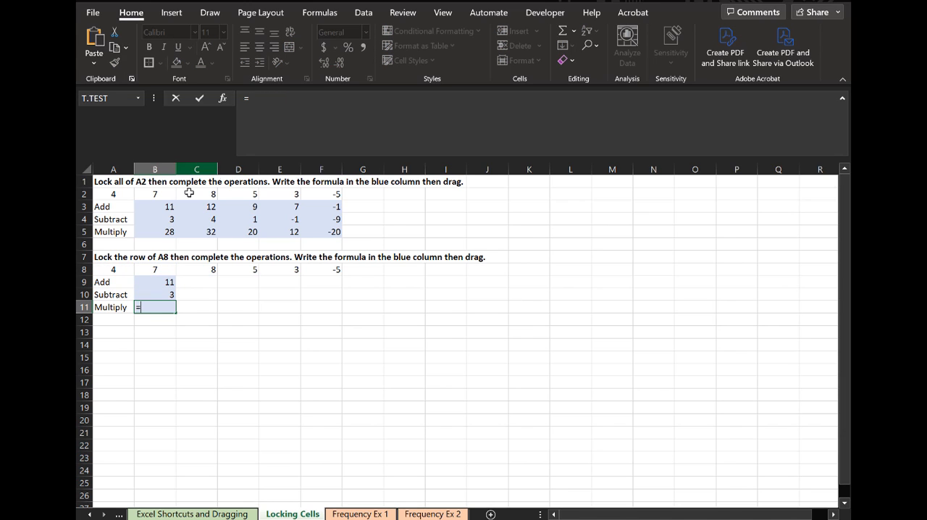
click(159, 268)
text(*)
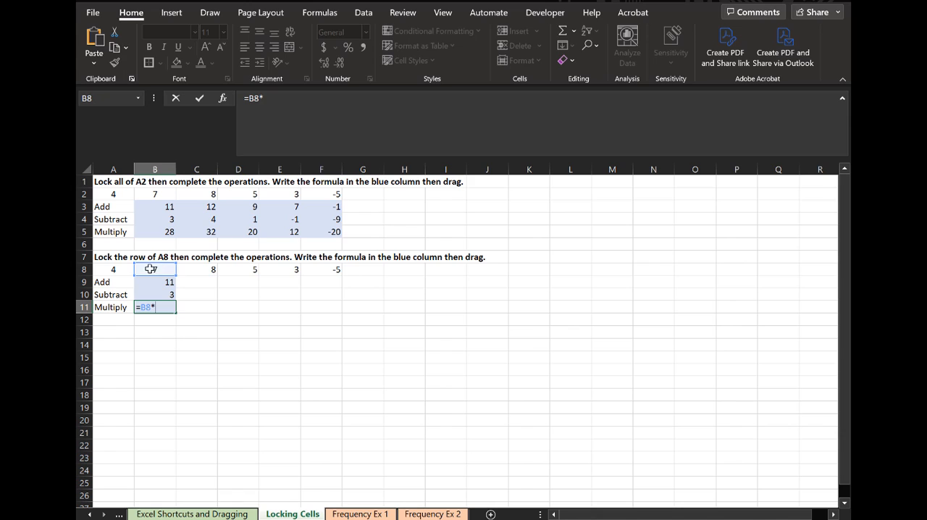
click(128, 268)
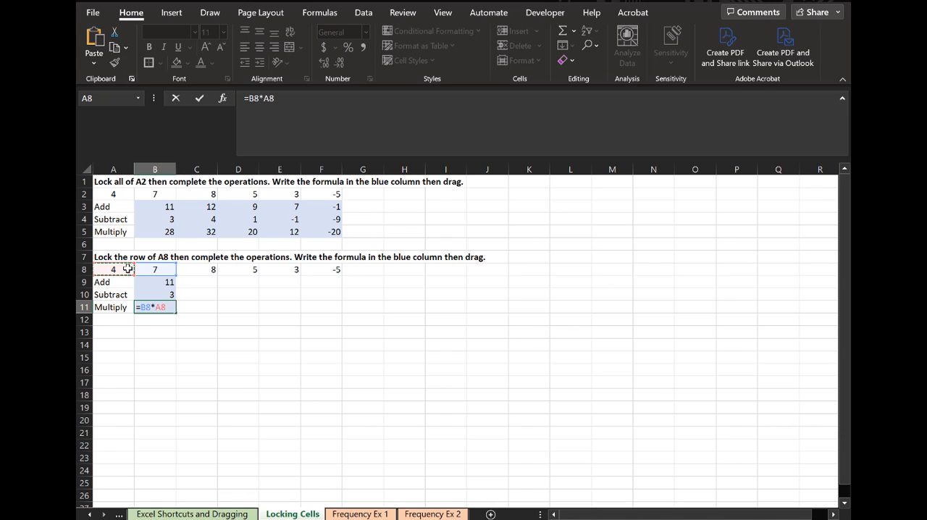
key(F4)
key(F4)
key(Return)
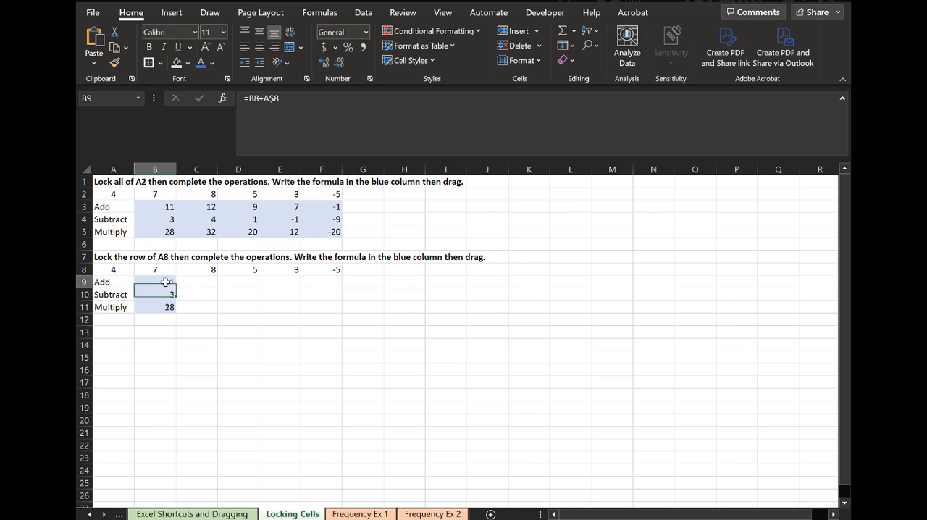
- Check the row-locked formulas in B9:B11, then fill them across through column F
click(164, 282)
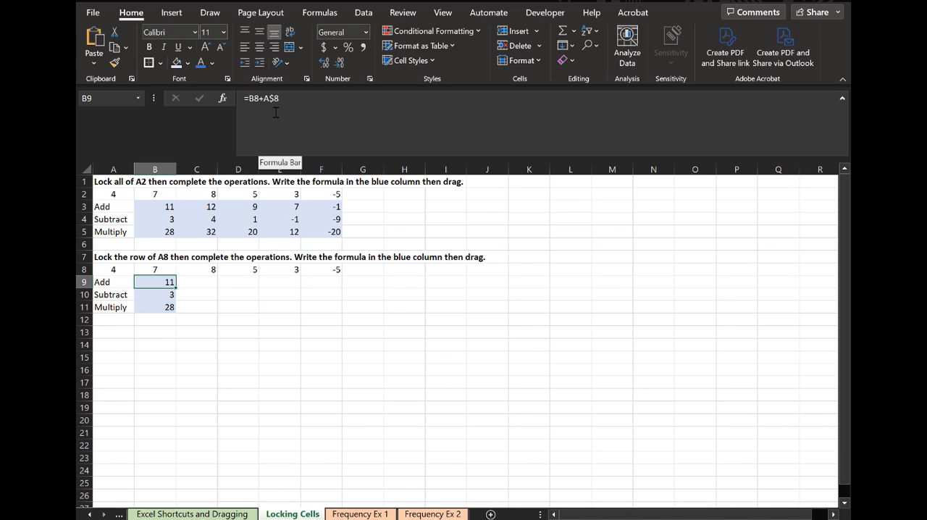
click(164, 296)
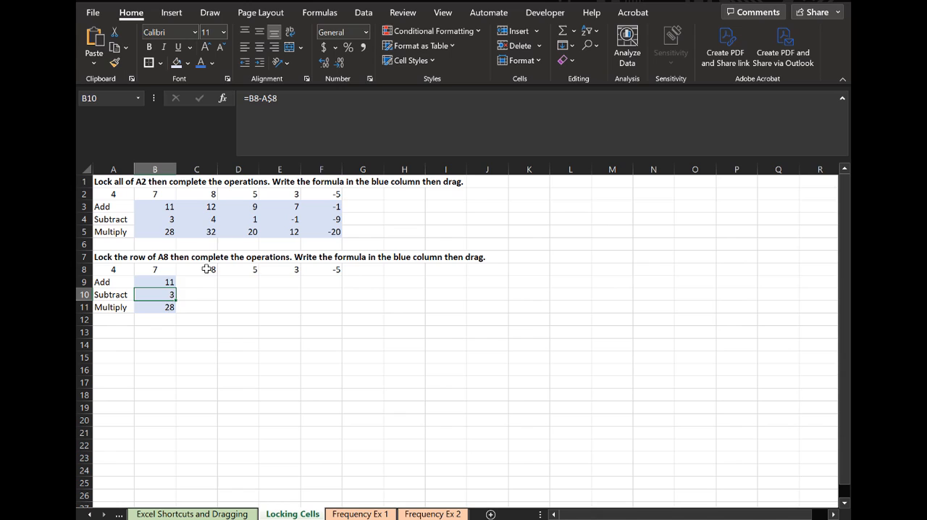
click(168, 304)
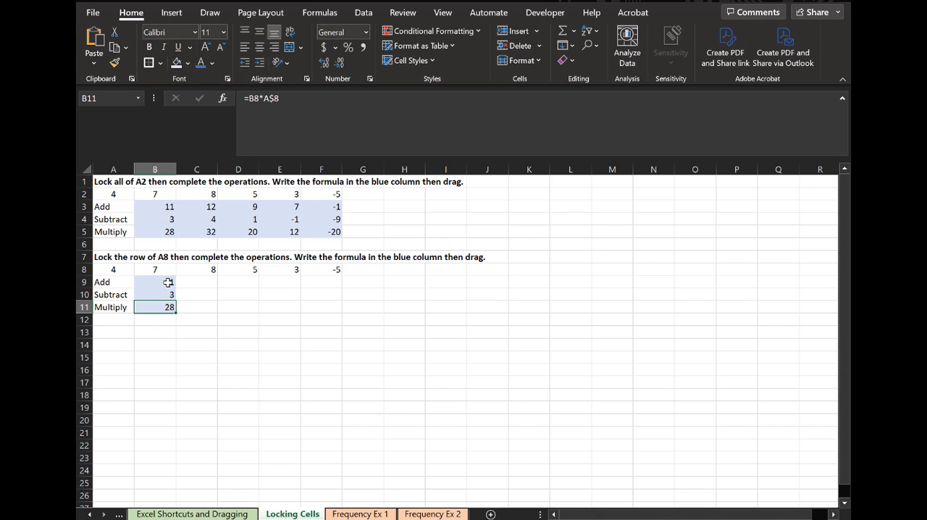
drag(165, 281, 345, 316)
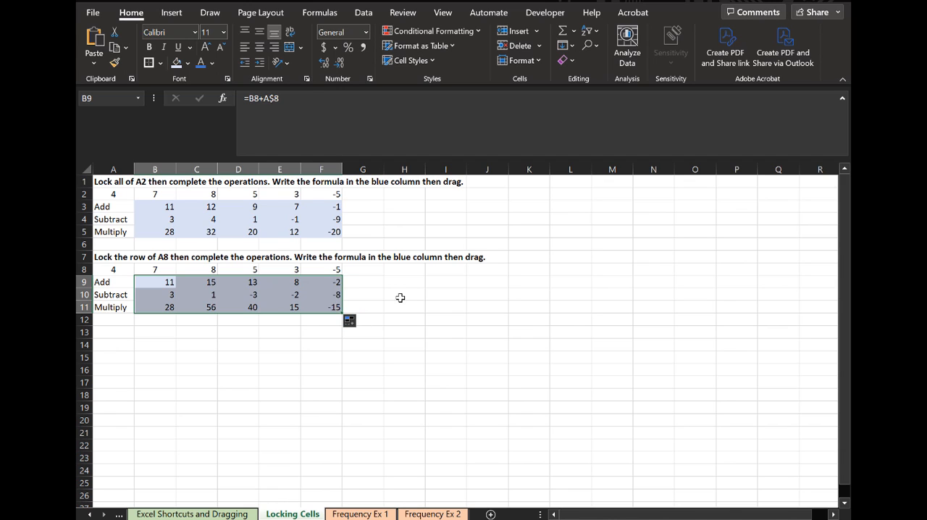
- Examine the filled subtraction formulas in C10, D10 and E10 to see which cells their row-locked references point to
click(221, 295)
click(210, 294)
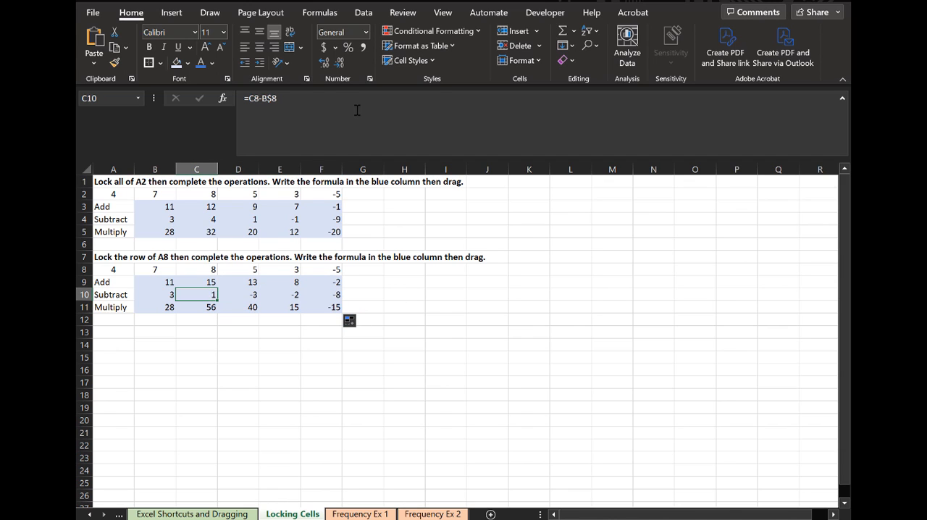
click(357, 110)
key(Escape)
click(238, 293)
click(354, 99)
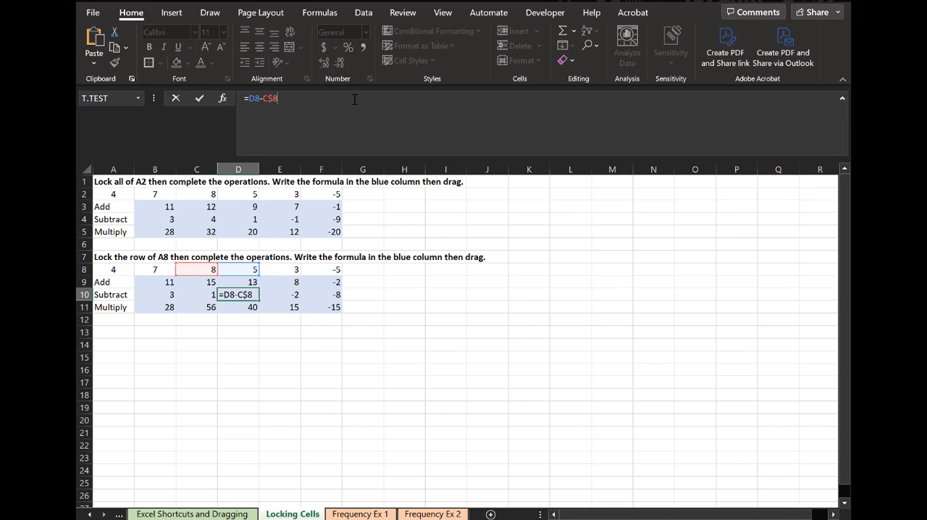
key(Escape)
click(281, 296)
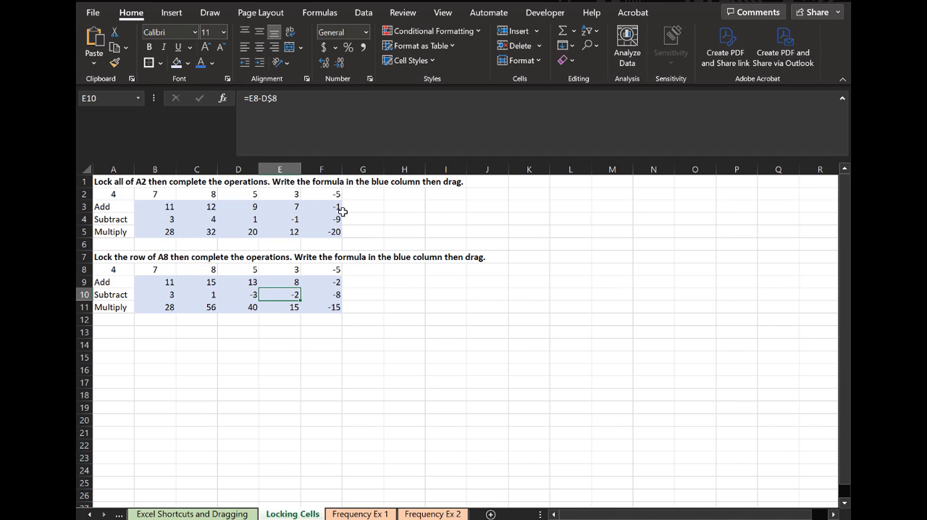
click(346, 126)
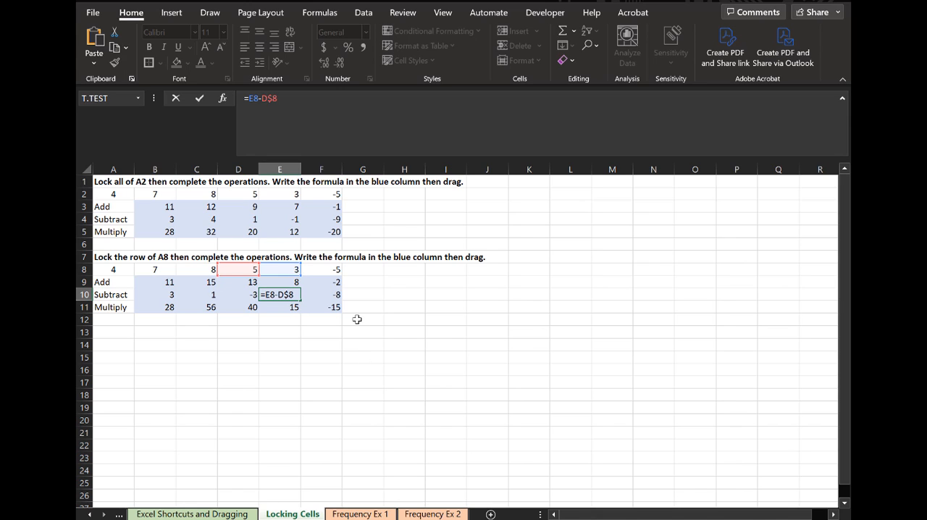
key(ctrl+Return)
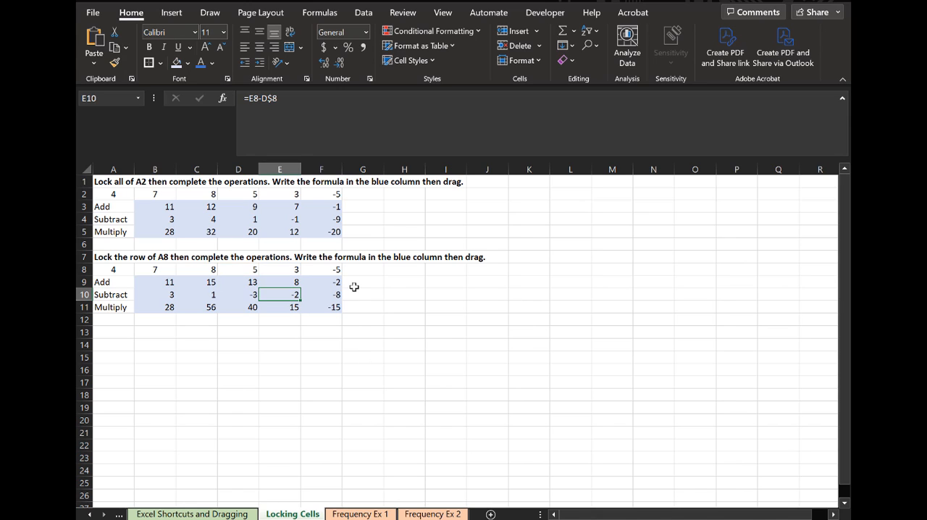
- Compare the fully locked subtraction formulas in E4 and D4 with the row-locked one in E10 by tracing their referenced cells
click(293, 217)
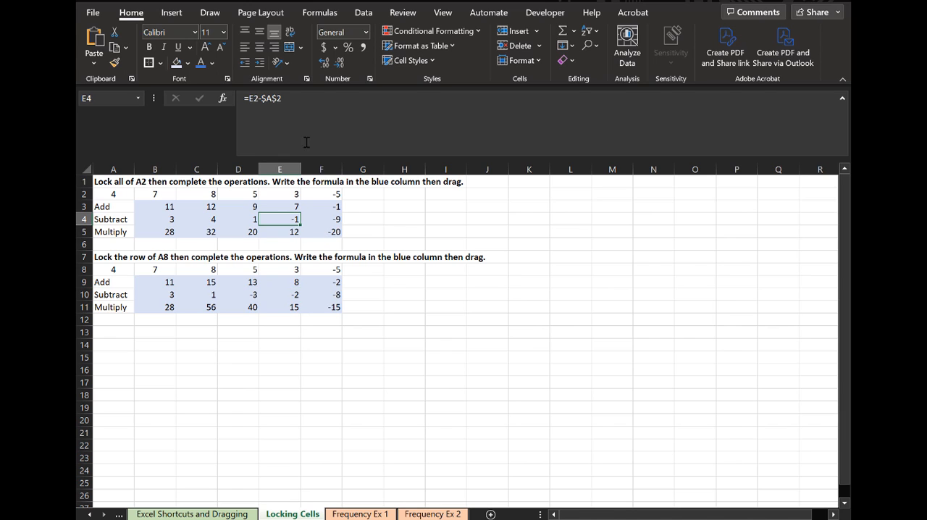
click(312, 103)
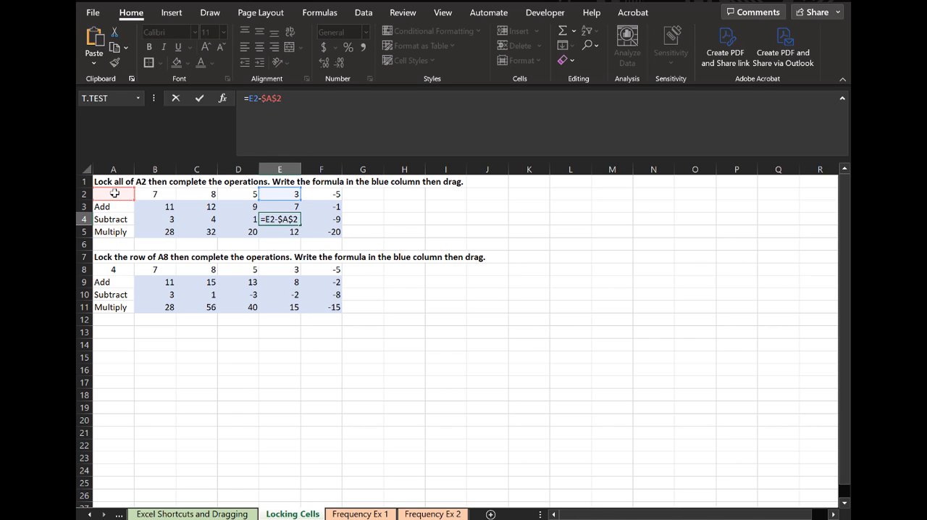
key(Escape)
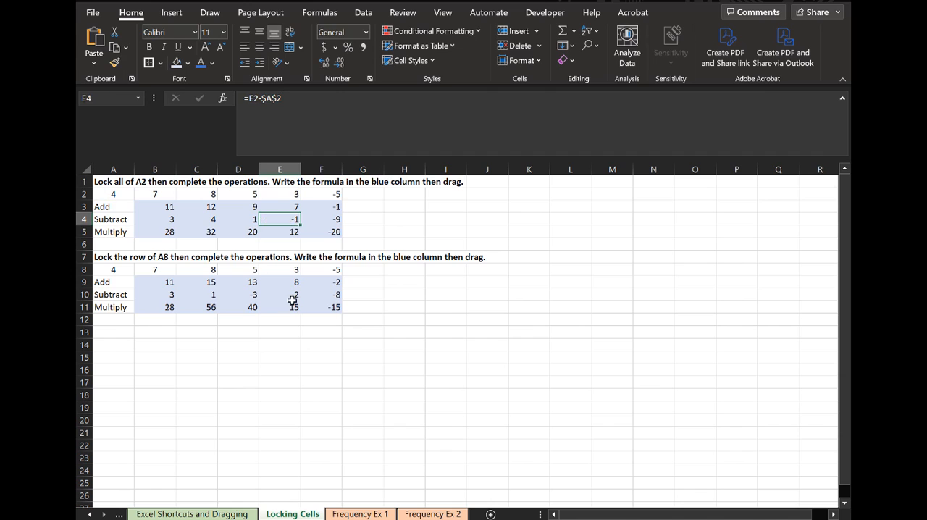
click(293, 297)
click(306, 140)
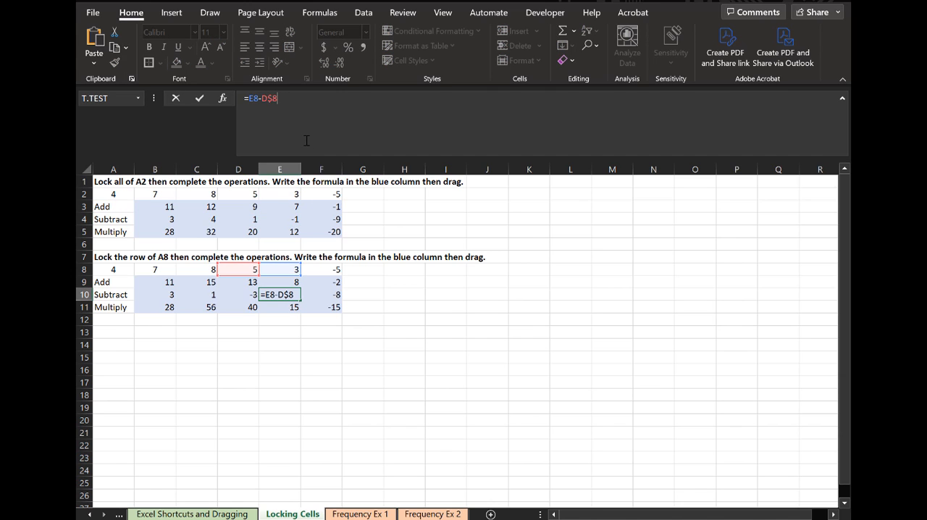
key(Escape)
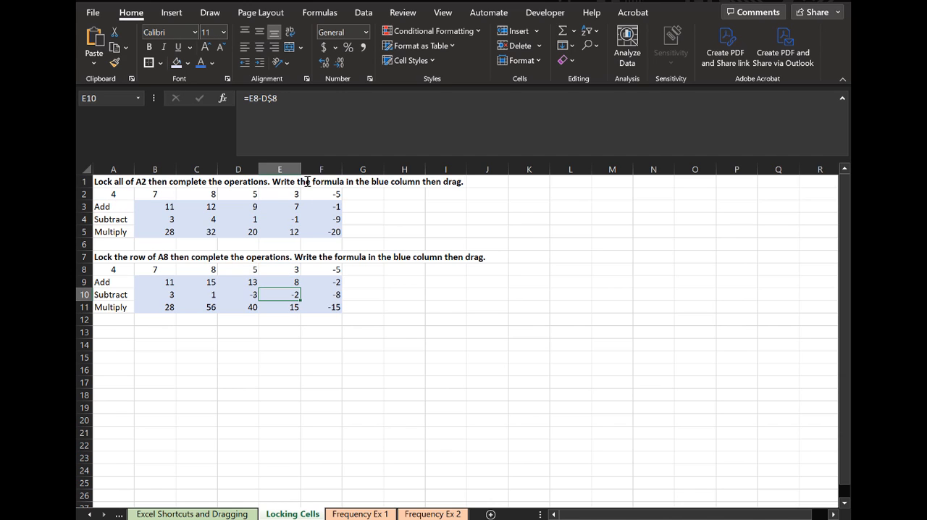
click(280, 215)
click(245, 217)
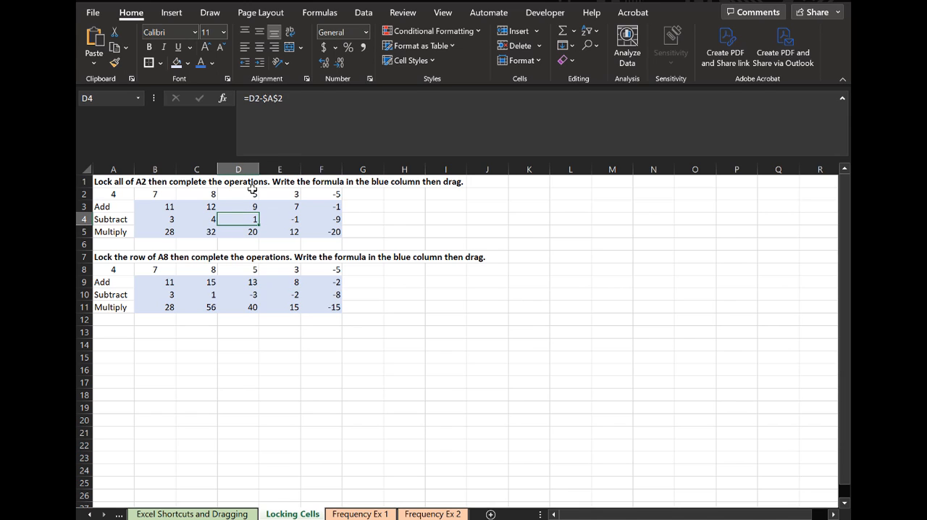
click(286, 131)
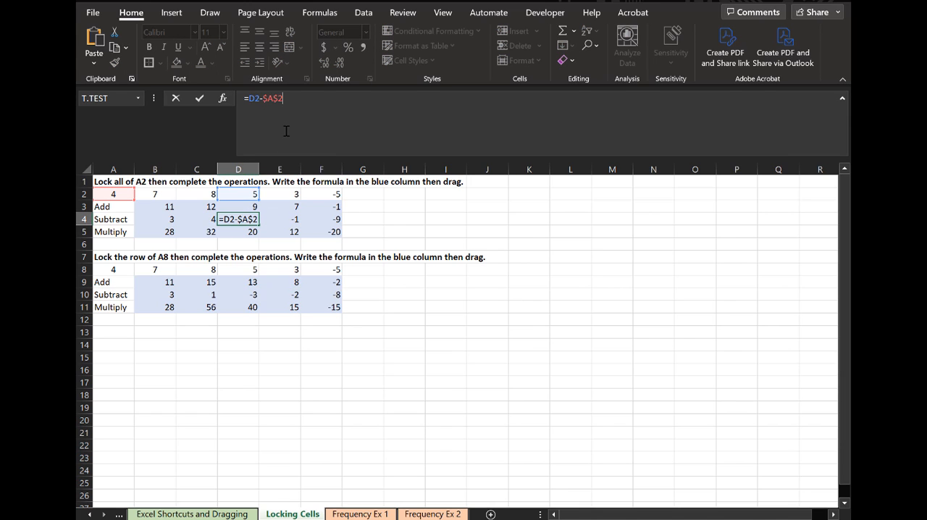
key(Escape)
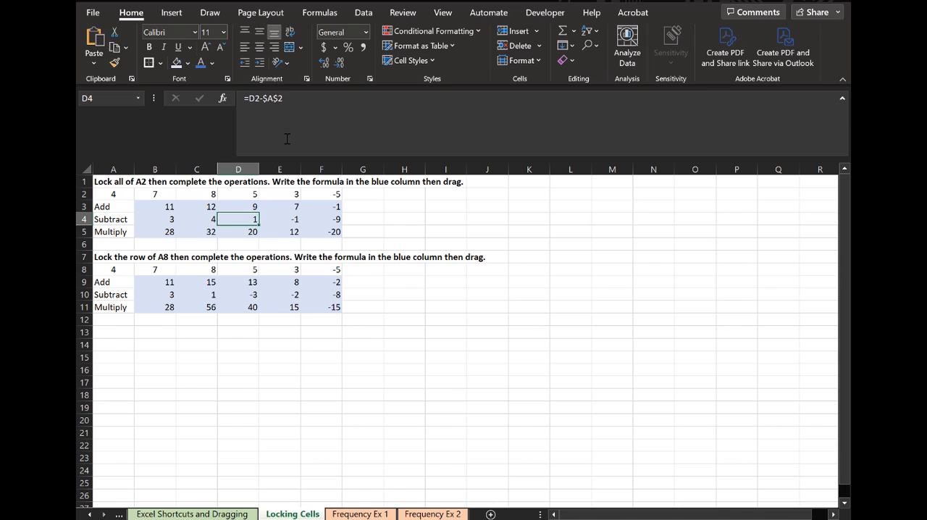